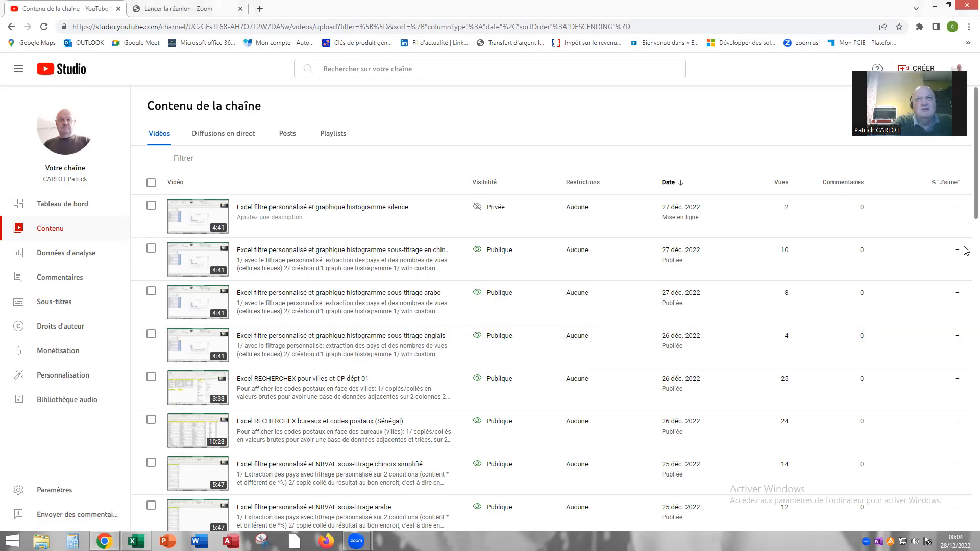
# Step: Open the Audience report in the channel's analytics data
pyautogui.scroll(-15, 957, 452)
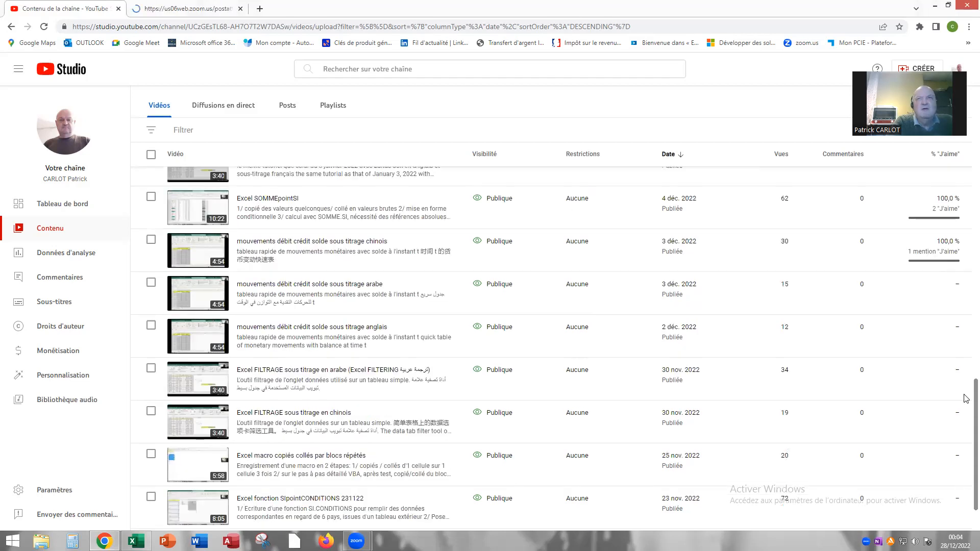
pyautogui.scroll(15, 967, 399)
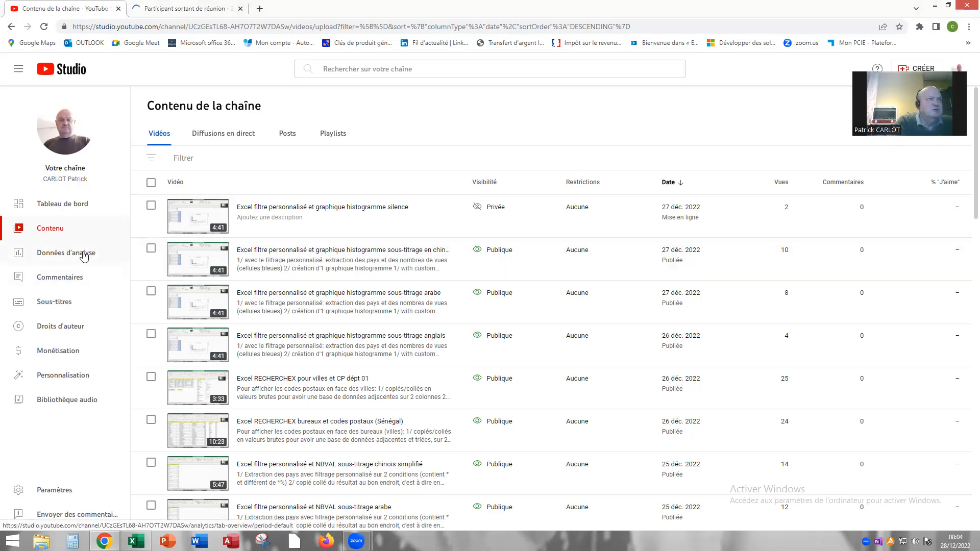
pyautogui.click(50, 254)
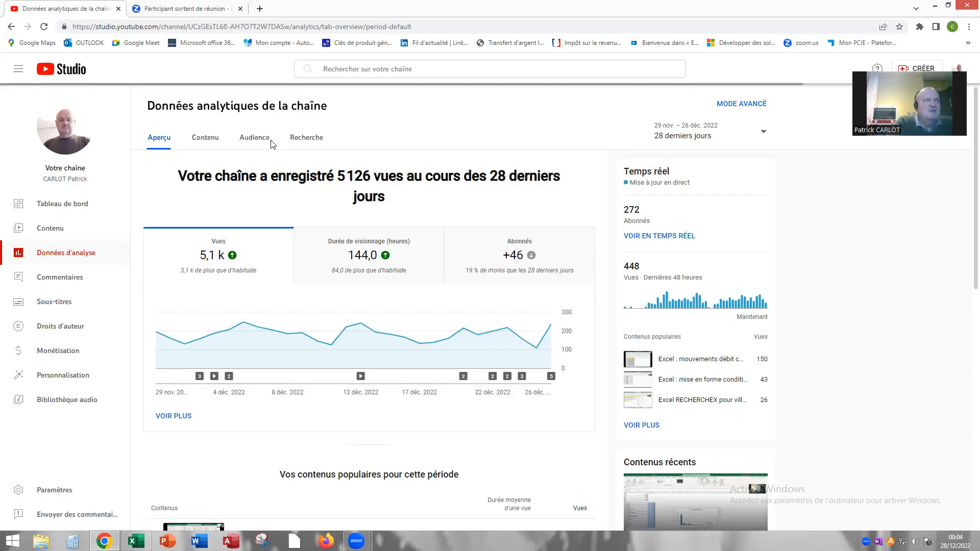
pyautogui.click(257, 141)
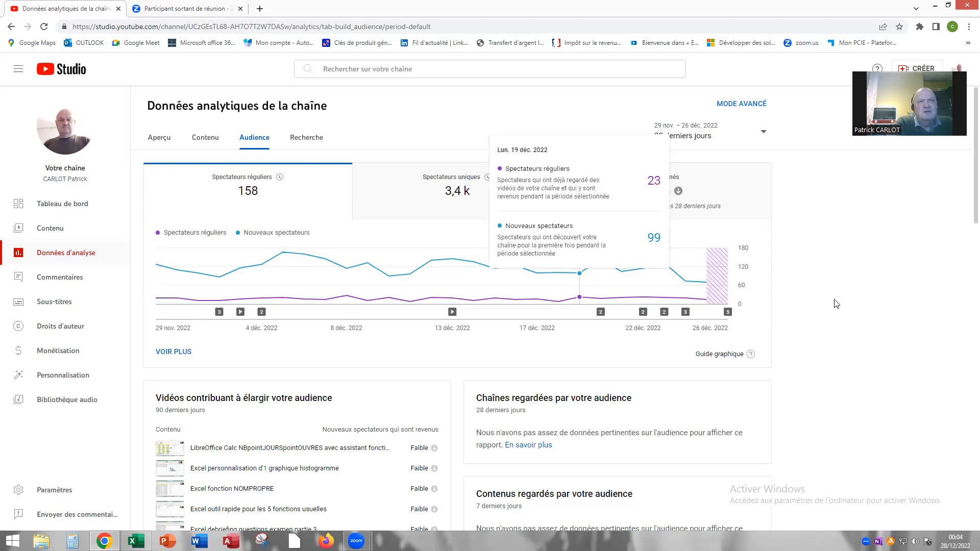
# Step: Look over the audience cards and open the detailed report for the top regions
pyautogui.scroll(-5, 839, 303)
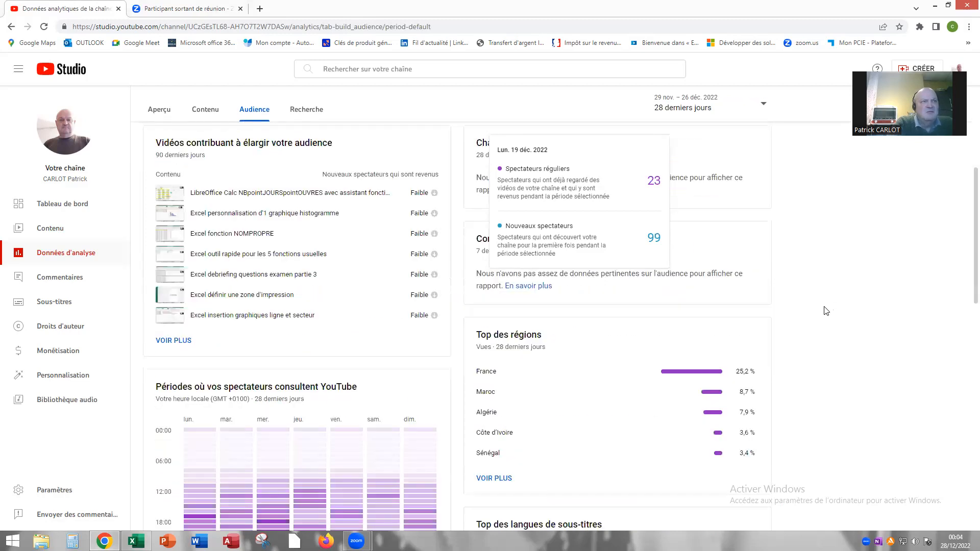
pyautogui.scroll(-3, 826, 313)
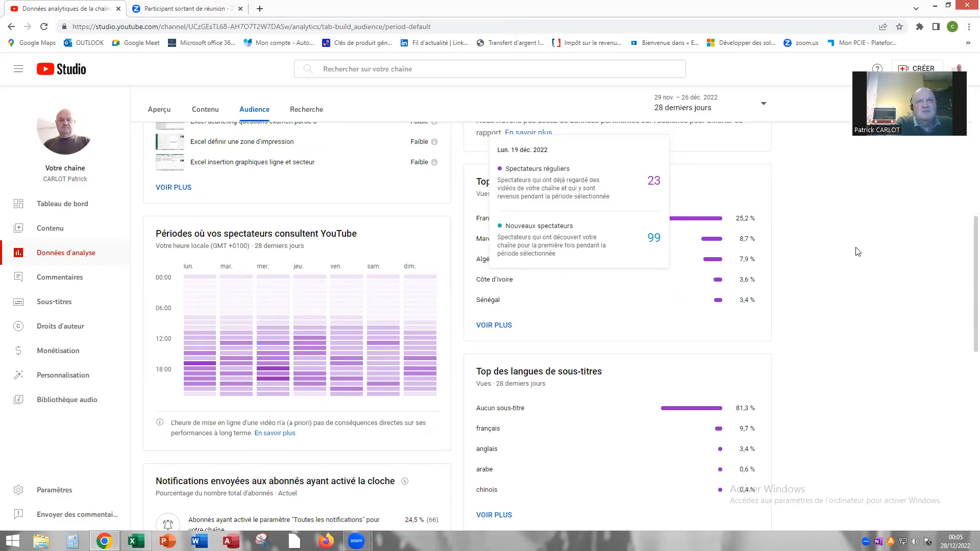
pyautogui.scroll(2, 851, 258)
pyautogui.scroll(1, 837, 306)
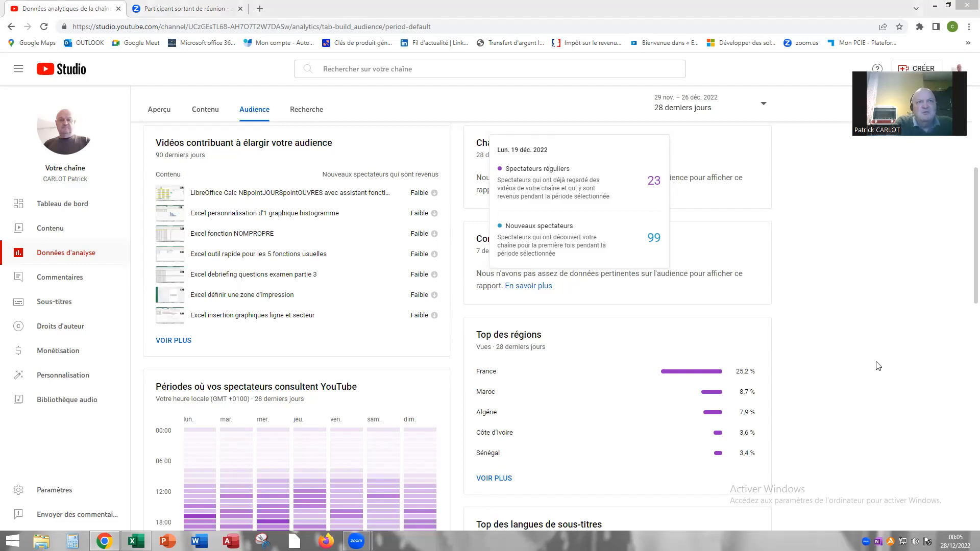
pyautogui.click(501, 478)
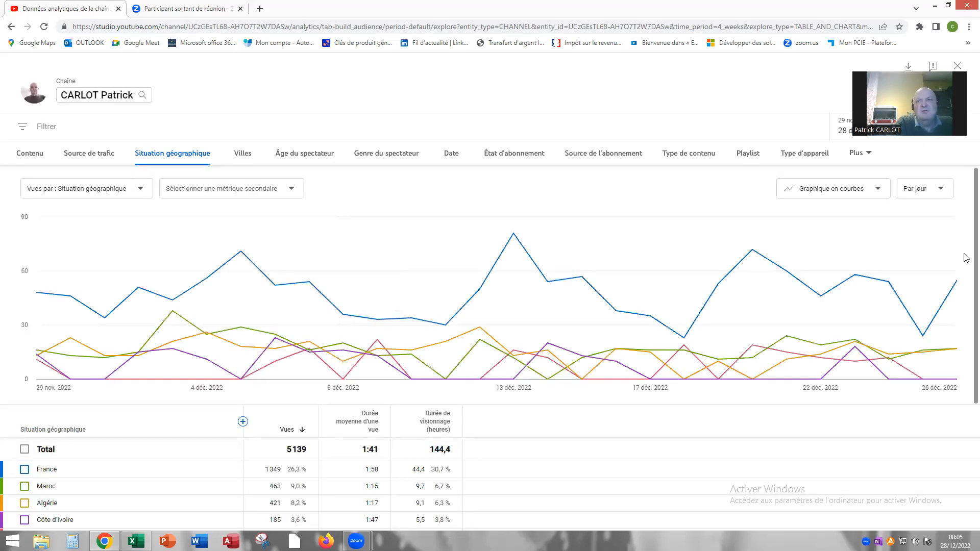
# Step: Copy all country rows from France to Madagascar, including their views, average duration and watch time values
pyautogui.scroll(-3, 966, 349)
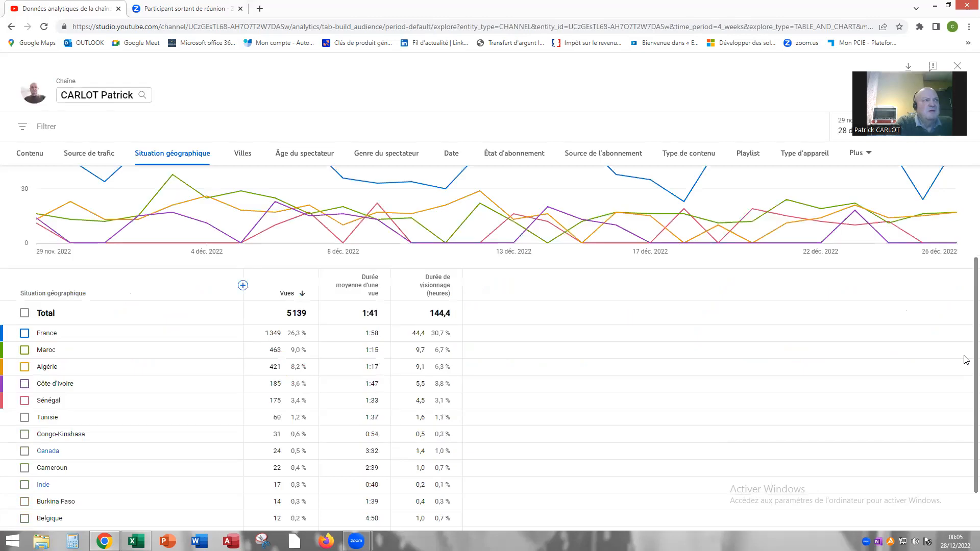
pyautogui.scroll(-1, 967, 378)
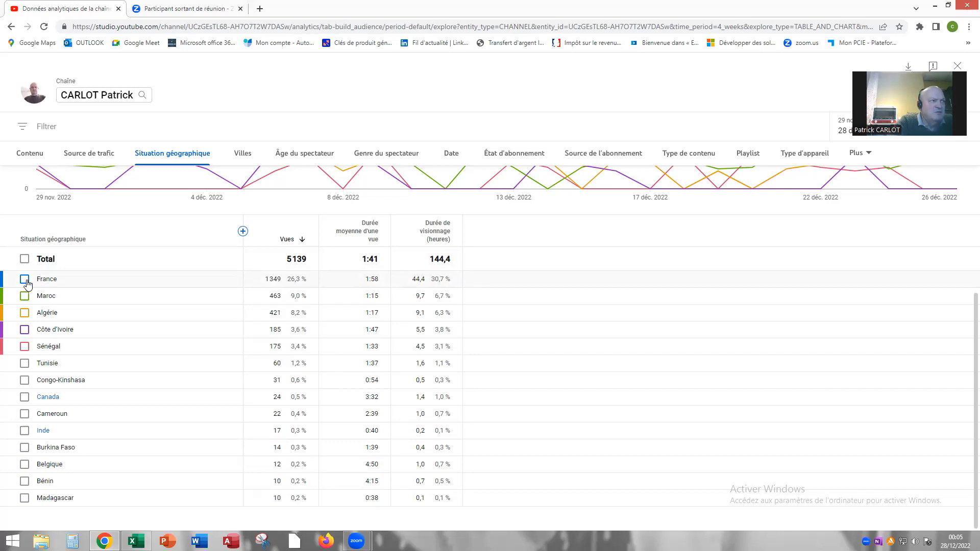
pyautogui.moveTo(38, 278); pyautogui.dragTo(456, 501)
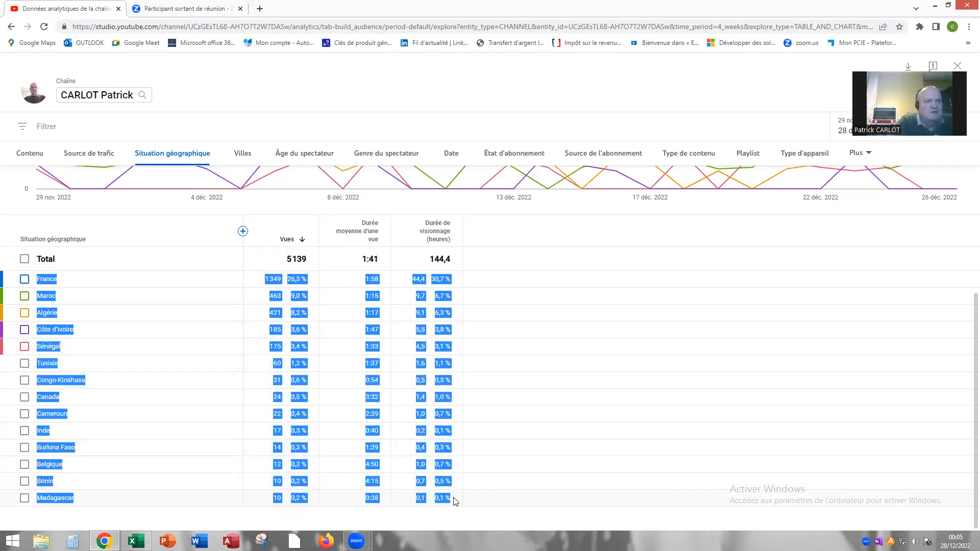
pyautogui.rightClick(48, 277)
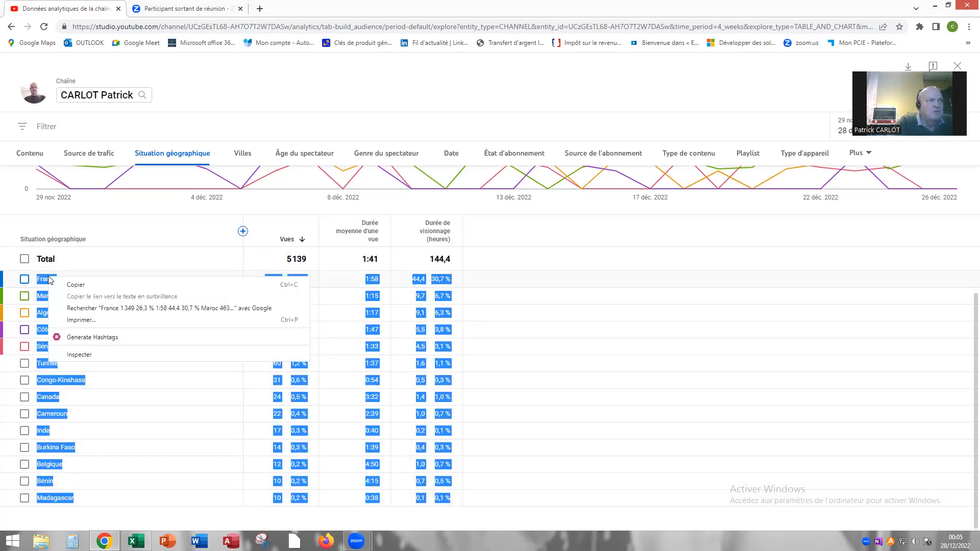
pyautogui.click(89, 285)
# Step: Switch to Excel and paste the copied country data into cell A1 of the empty Feuil4 sheet
pyautogui.click(136, 541)
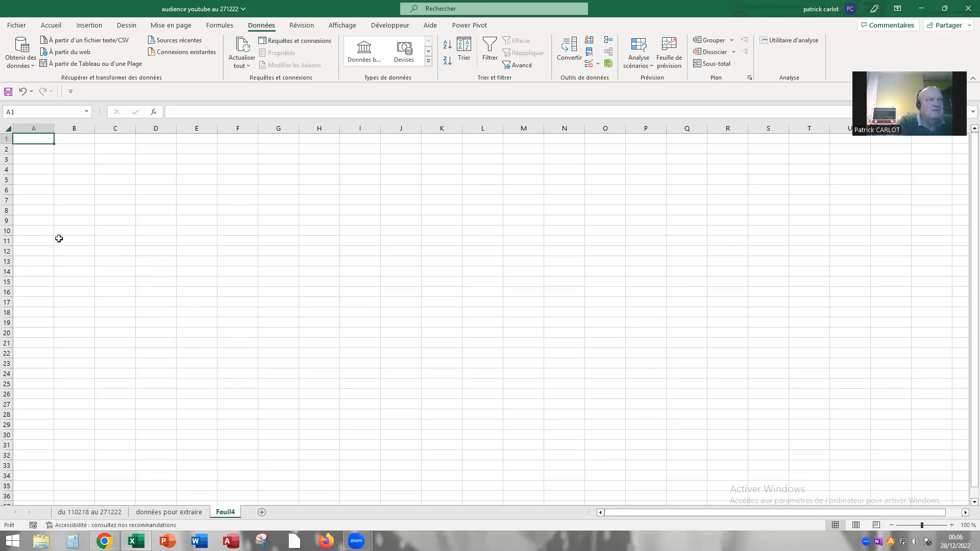
pyautogui.rightClick(44, 138)
pyautogui.click(71, 210)
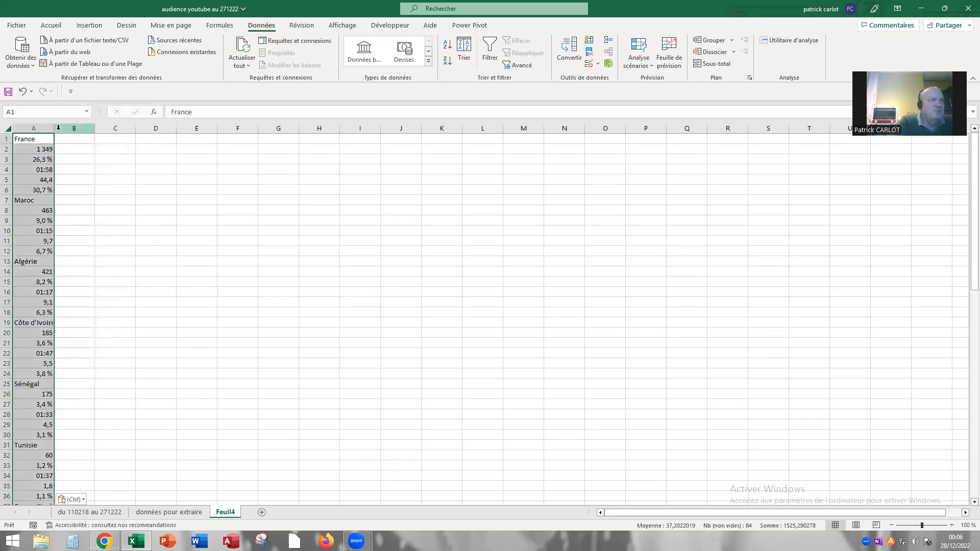
# Step: Widen column A of Feuil4 to fit the country names and look through the pasted rows
pyautogui.moveTo(90, 137); pyautogui.dragTo(191, 139)
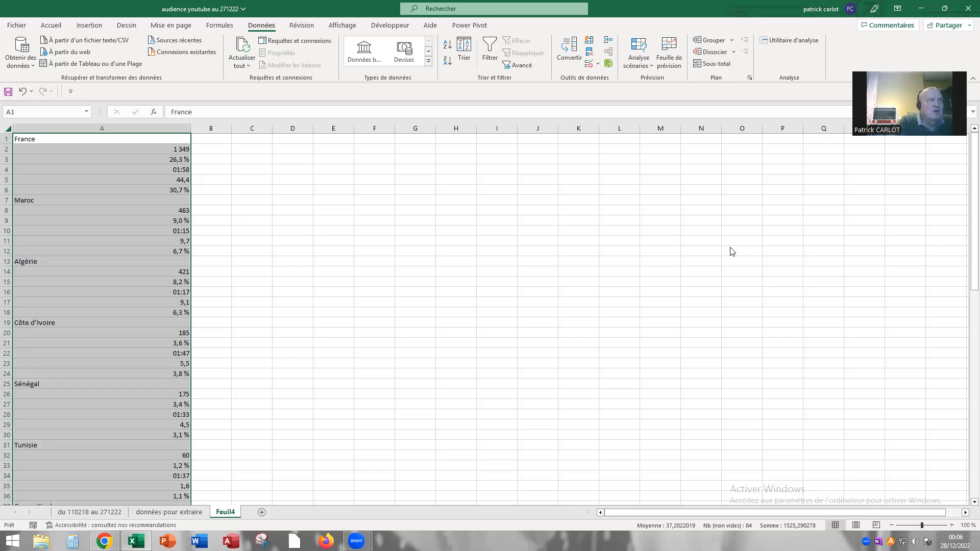
pyautogui.click(271, 321)
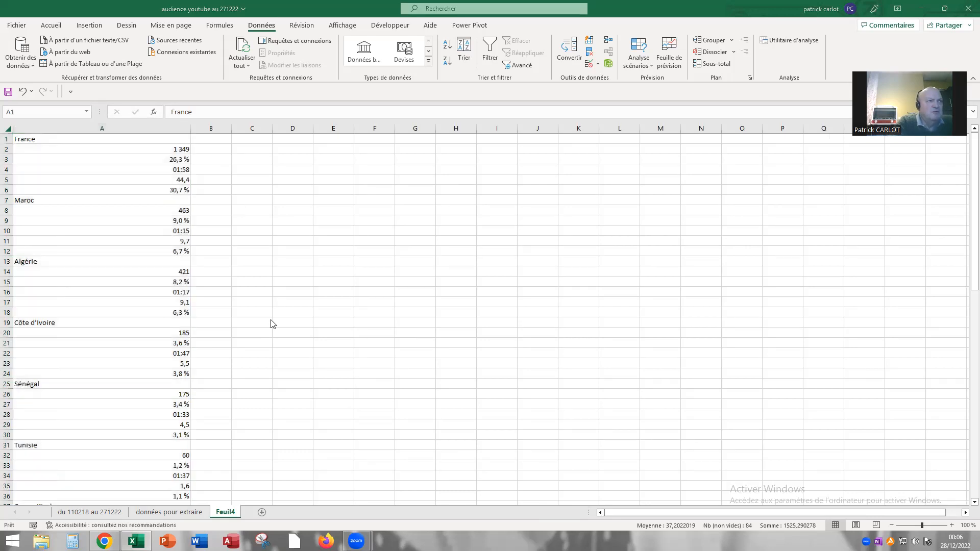
pyautogui.click(237, 286)
pyautogui.scroll(-20, 239, 289)
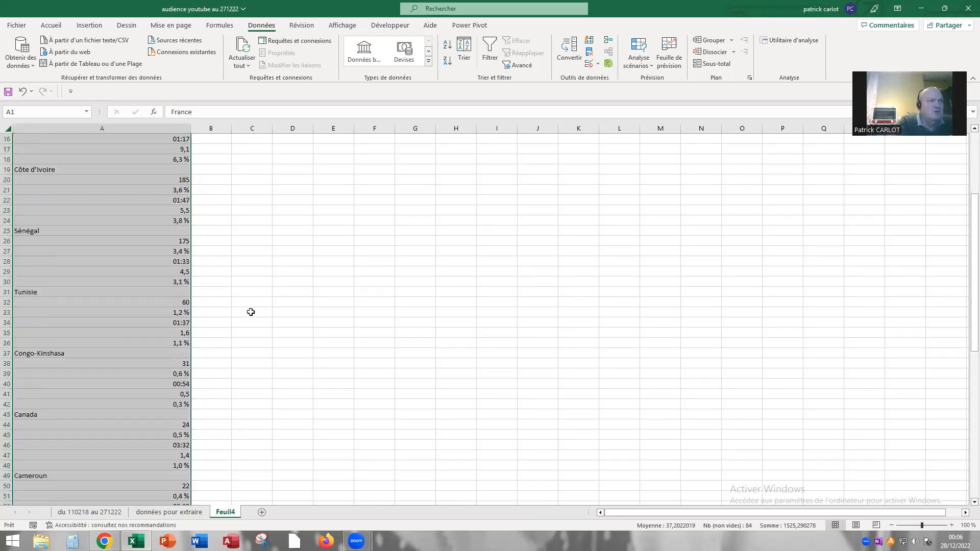
pyautogui.scroll(14, 263, 322)
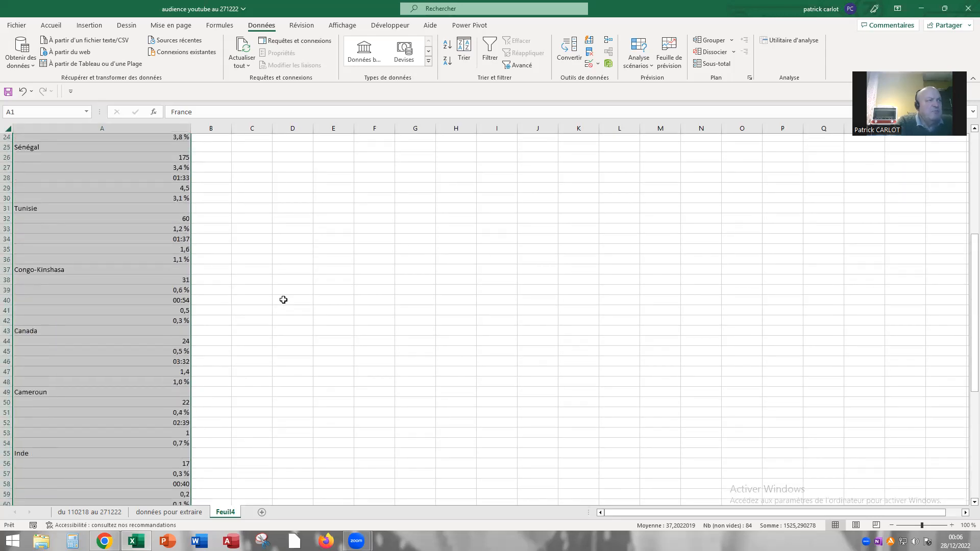
pyautogui.scroll(8, 263, 228)
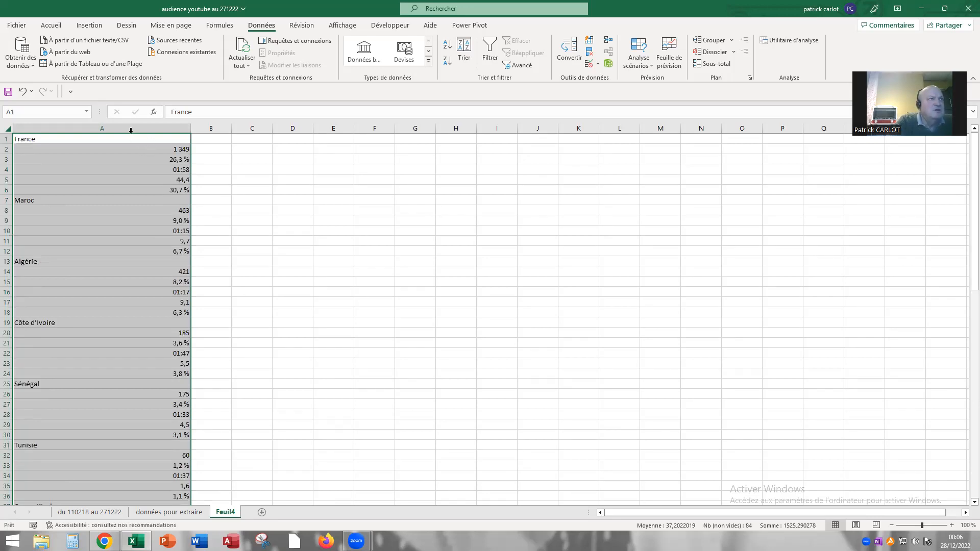
pyautogui.click(125, 149)
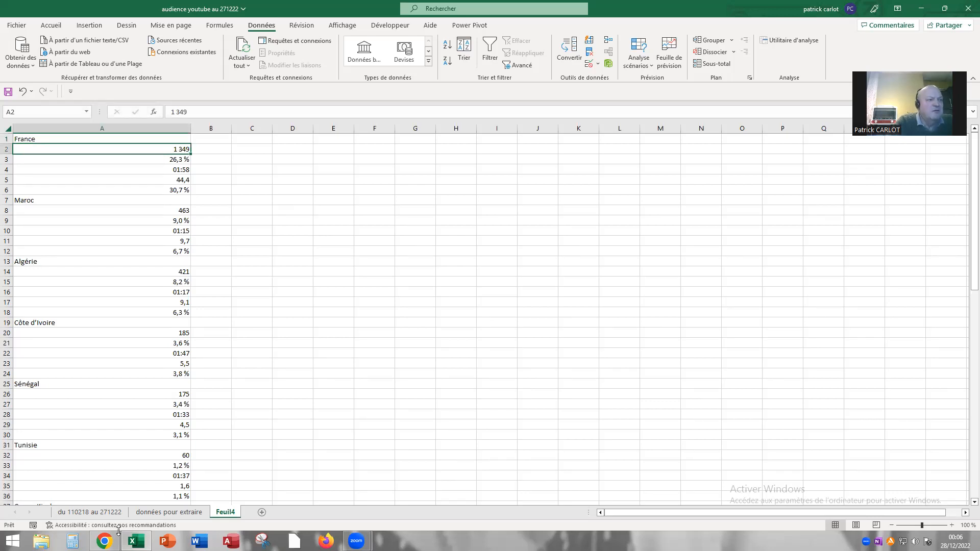
# Step: Switch to Chrome, return to the Audience report and reopen the detailed report for the top regions
pyautogui.hotkey('alt', 'Tab')
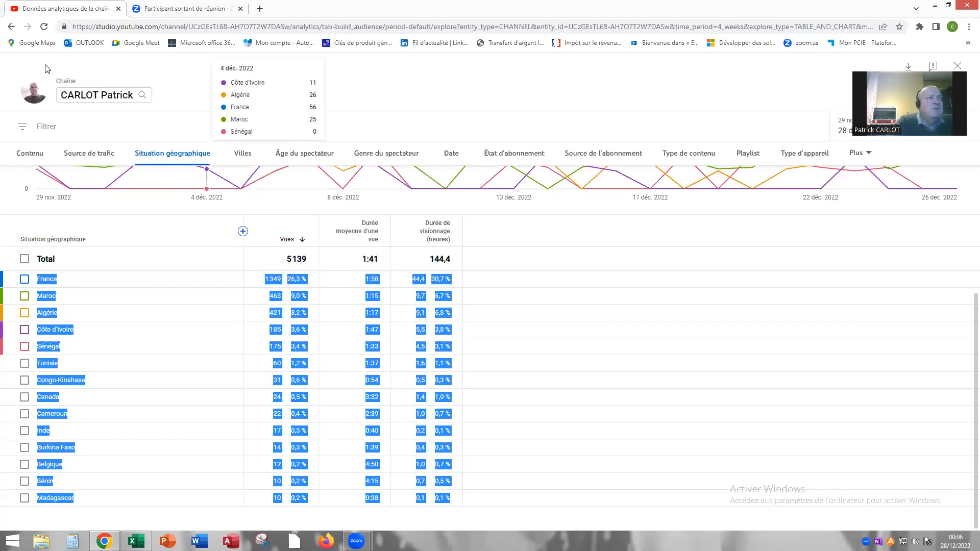
pyautogui.click(11, 27)
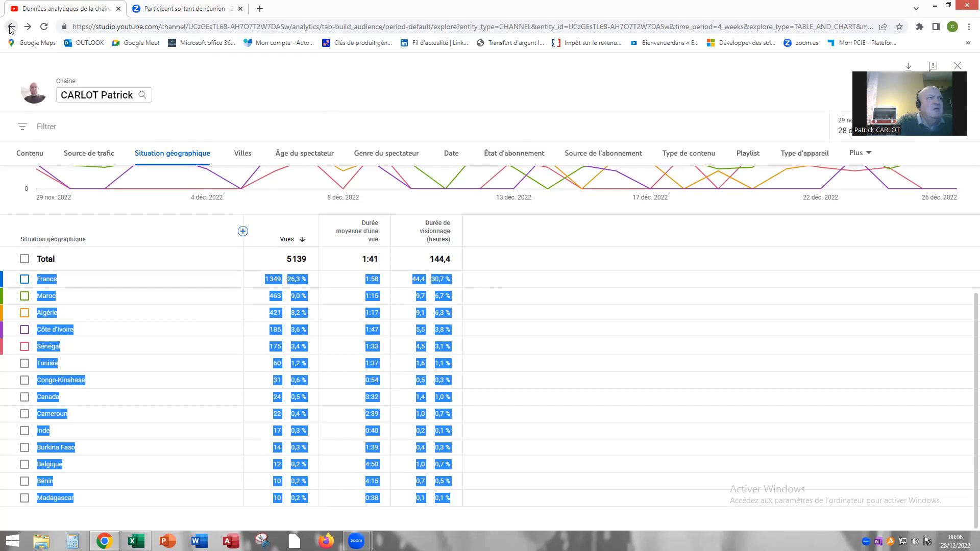
pyautogui.click(10, 27)
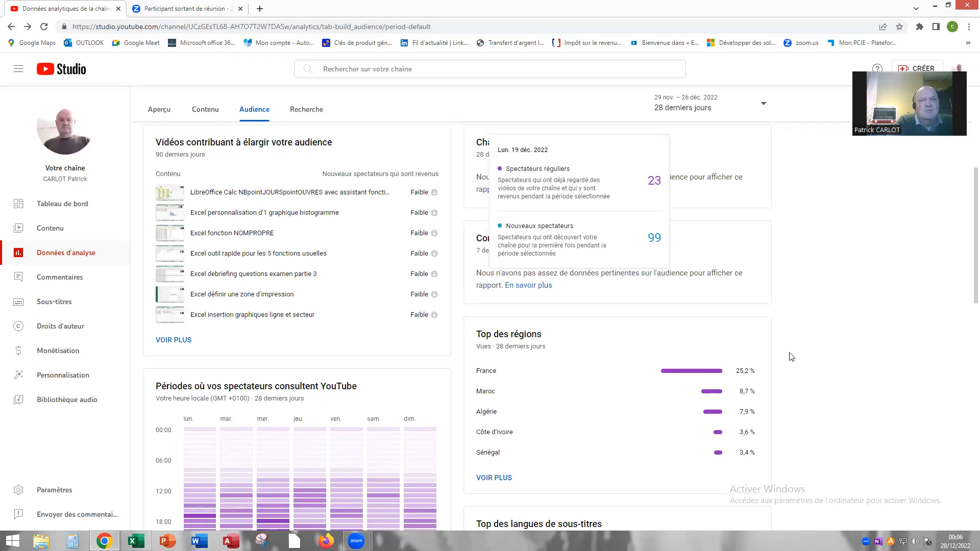
pyautogui.scroll(-1, 792, 358)
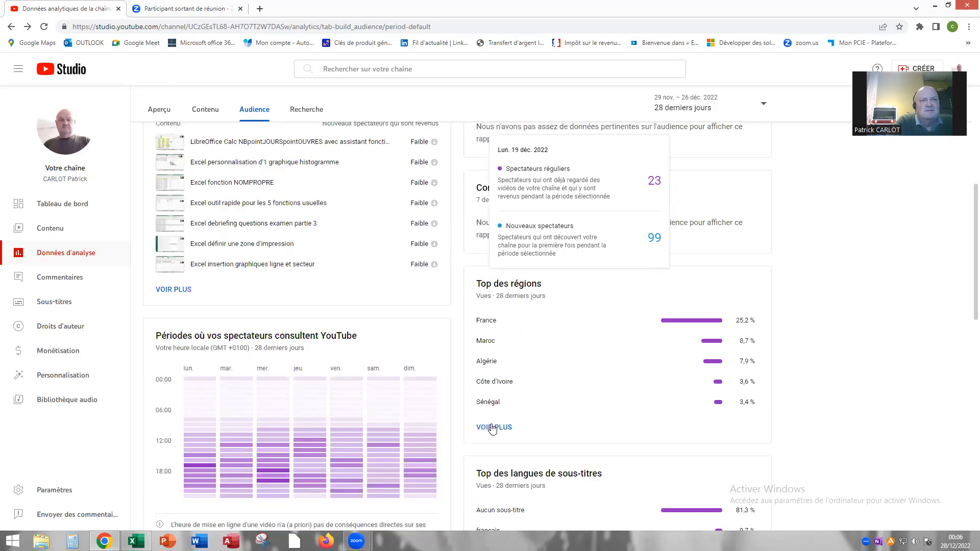
pyautogui.click(492, 428)
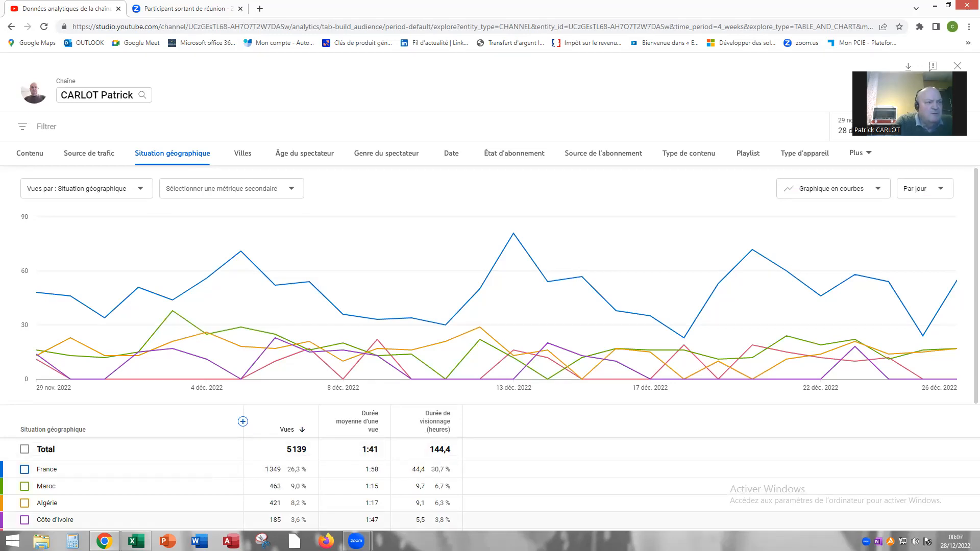
# Step: Switch to Excel and select Maroc's view count in cell A8 of Feuil4
pyautogui.hotkey('alt', 'Tab')
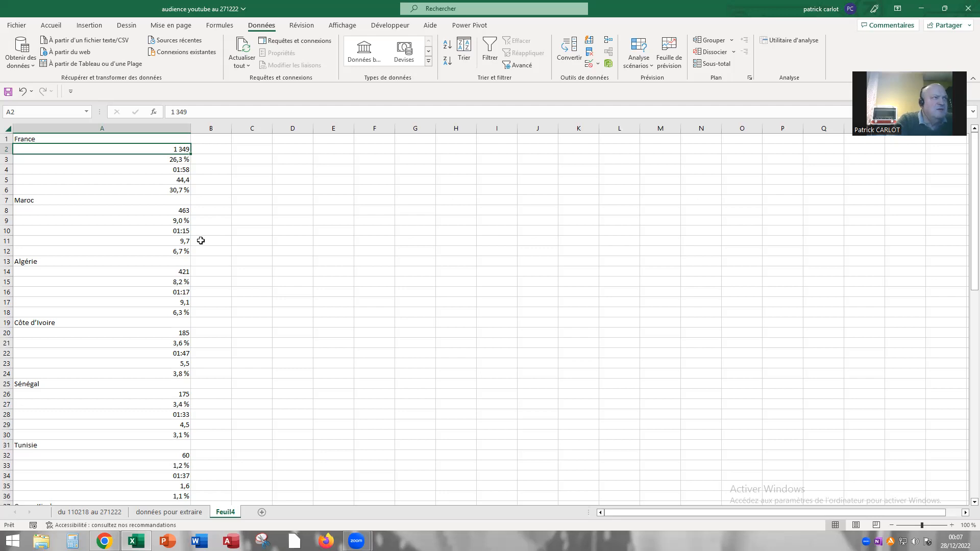
pyautogui.click(154, 212)
# Step: Switch to Chrome to view the geographic report's available time periods without choosing one, and return to the Excel sheet
pyautogui.click(104, 541)
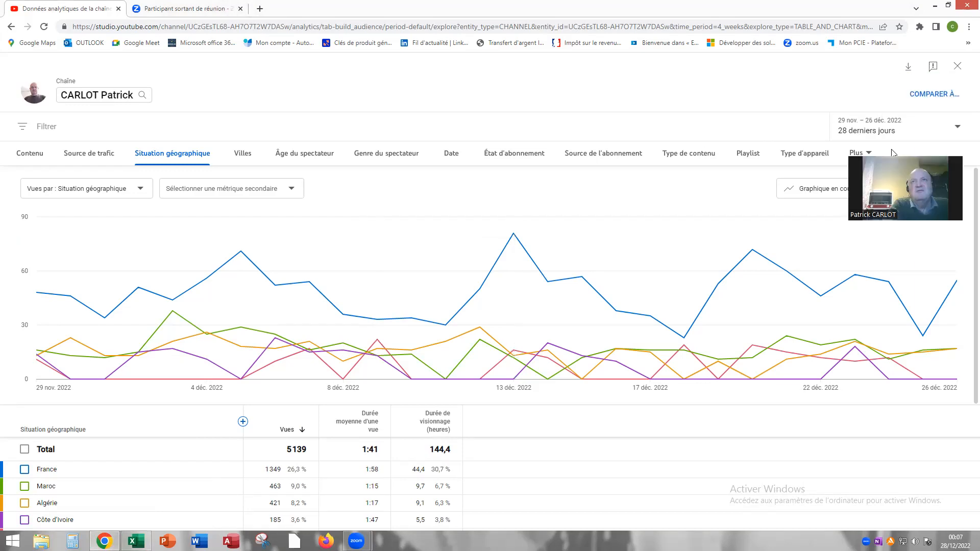
pyautogui.click(953, 130)
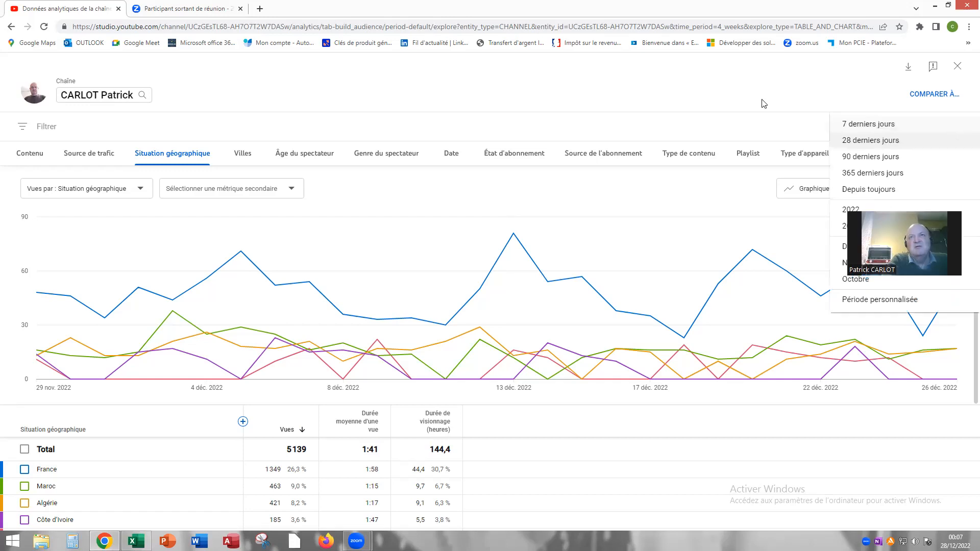
pyautogui.click(673, 111)
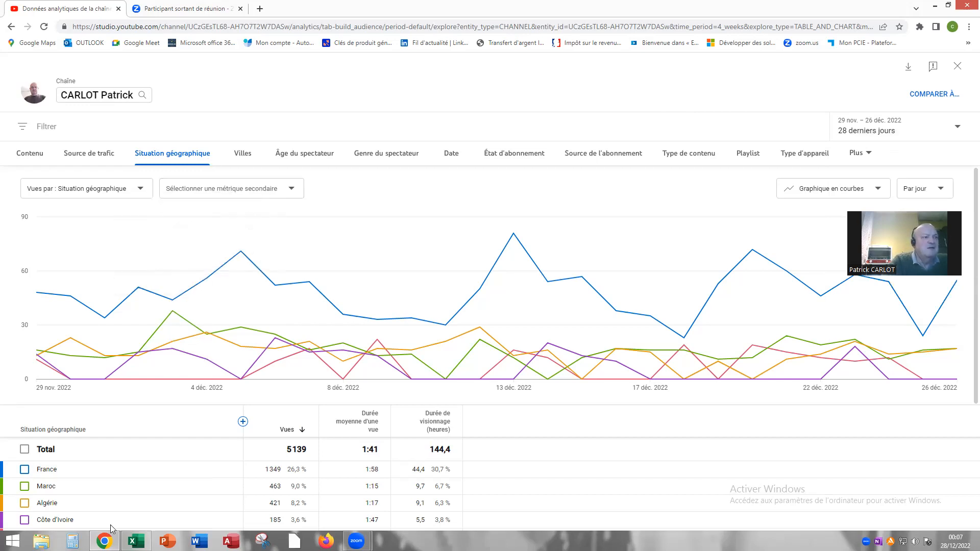
pyautogui.click(136, 541)
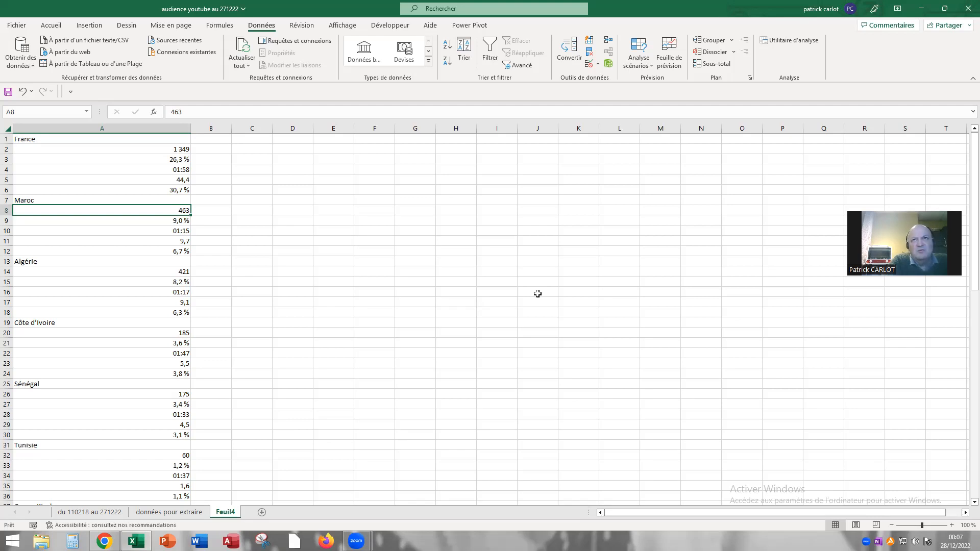
pyautogui.click(896, 320)
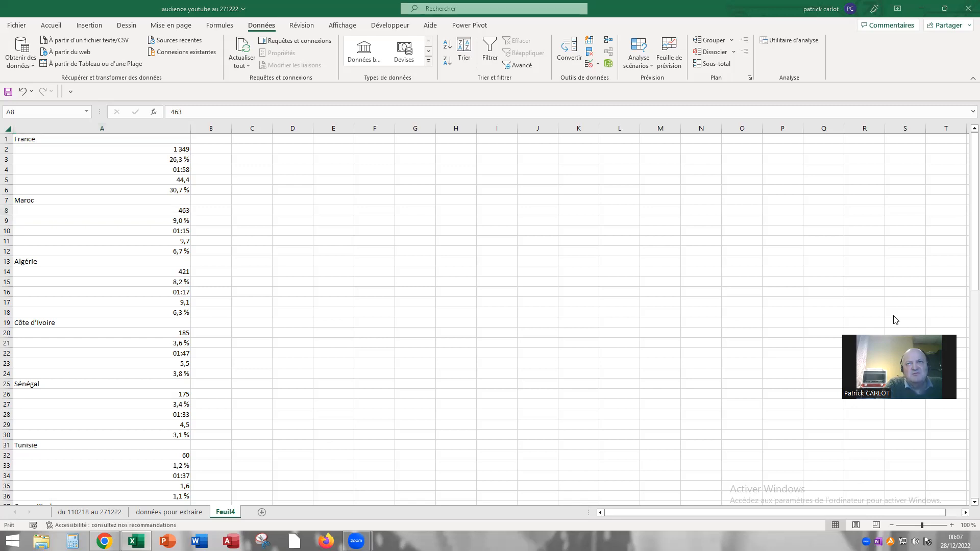